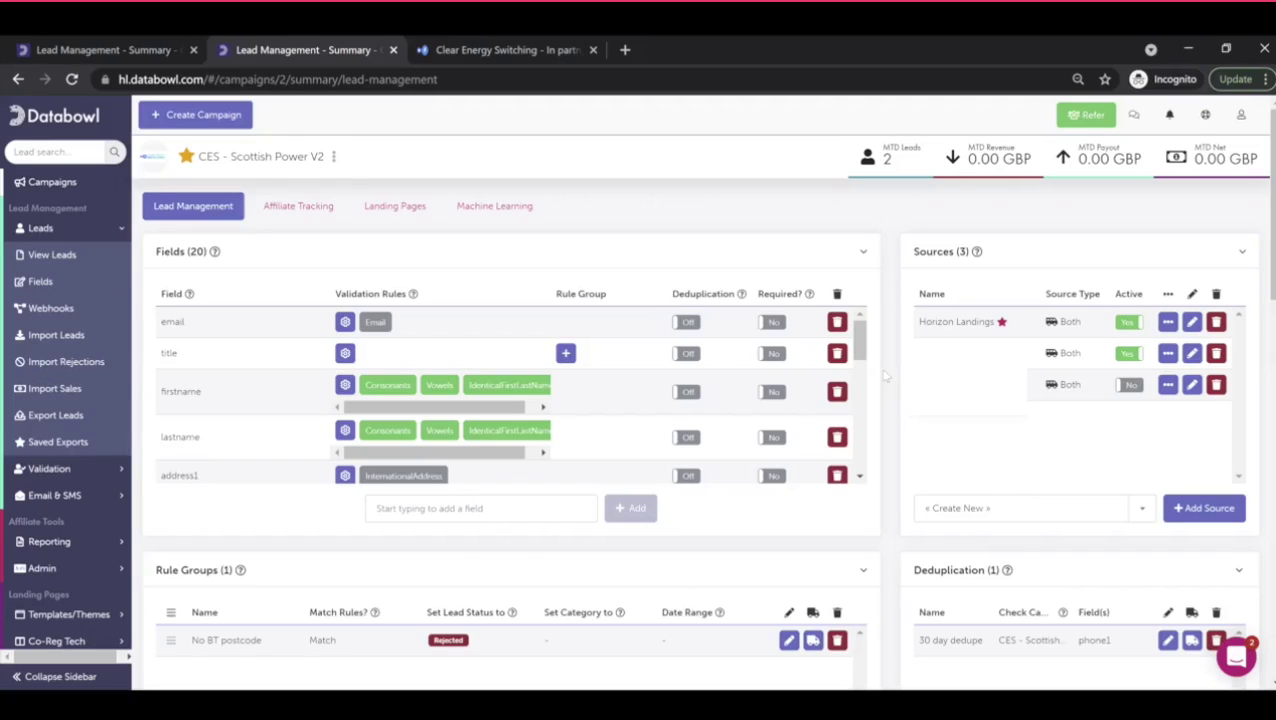
Check the Clear Energy Switching form, then list the CES - Scottish Power V2 campaign's landing pages.
left_click(486, 46)
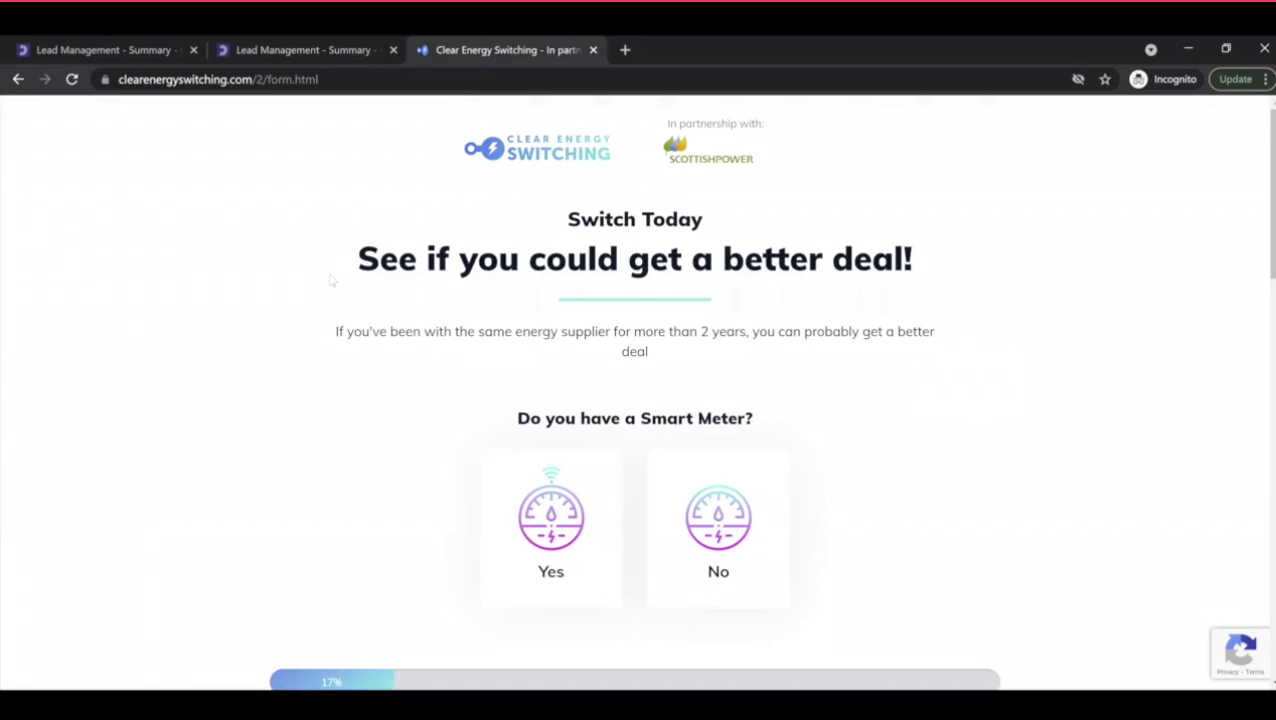
scroll(331, 281, "down", 3)
scroll(333, 282, "up", 3)
left_click(273, 50)
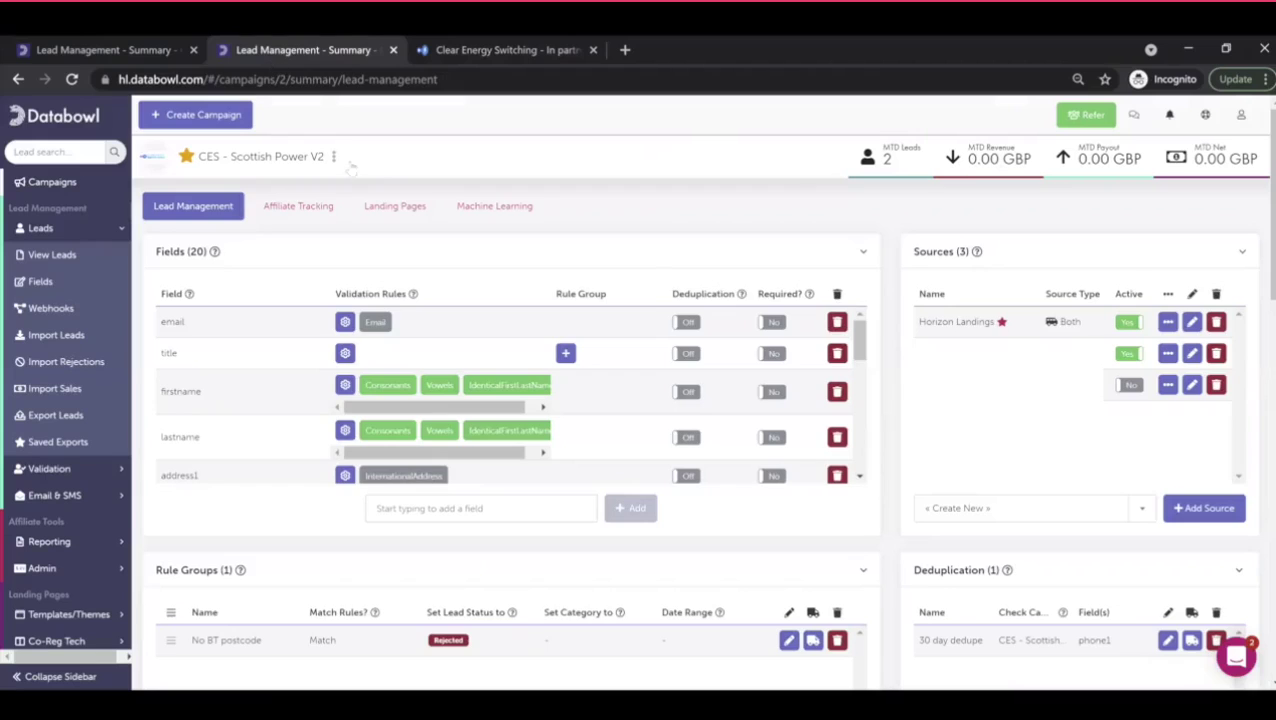
left_click(386, 210)
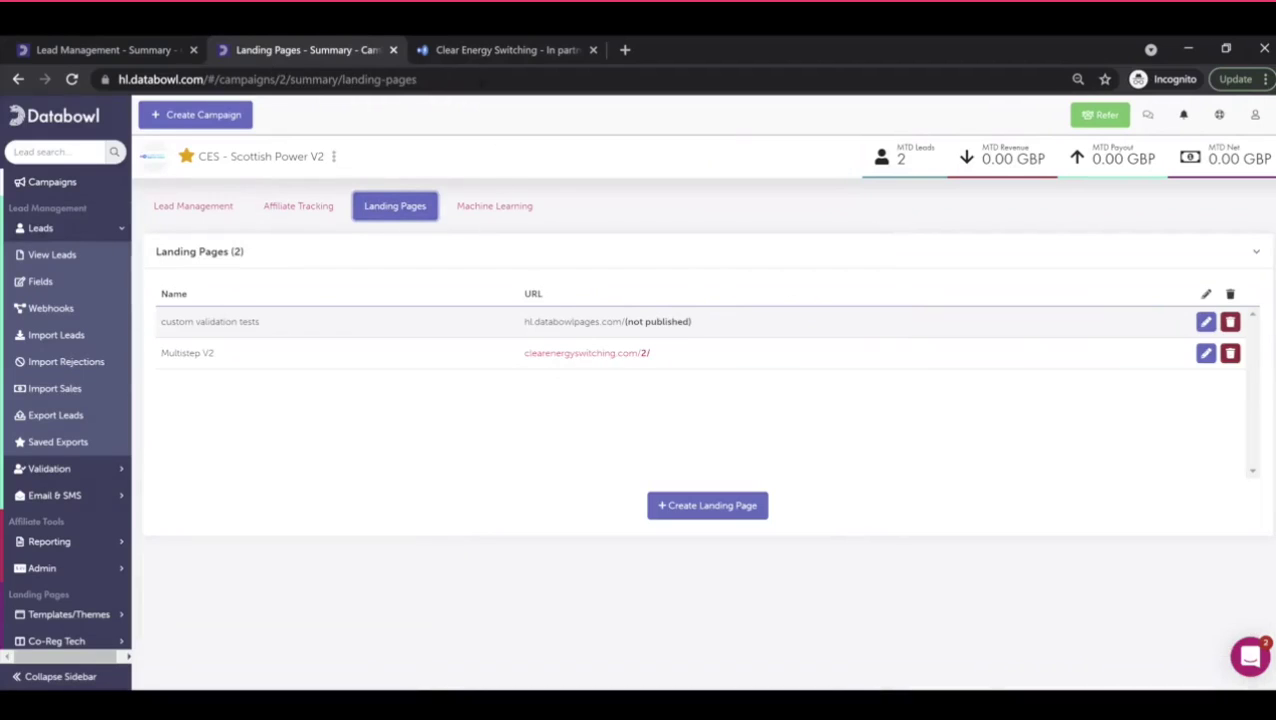
Answer the energy questions: Smart Meter Yes, Quarterly bill payment, current supplier British Gas.
left_click(477, 62)
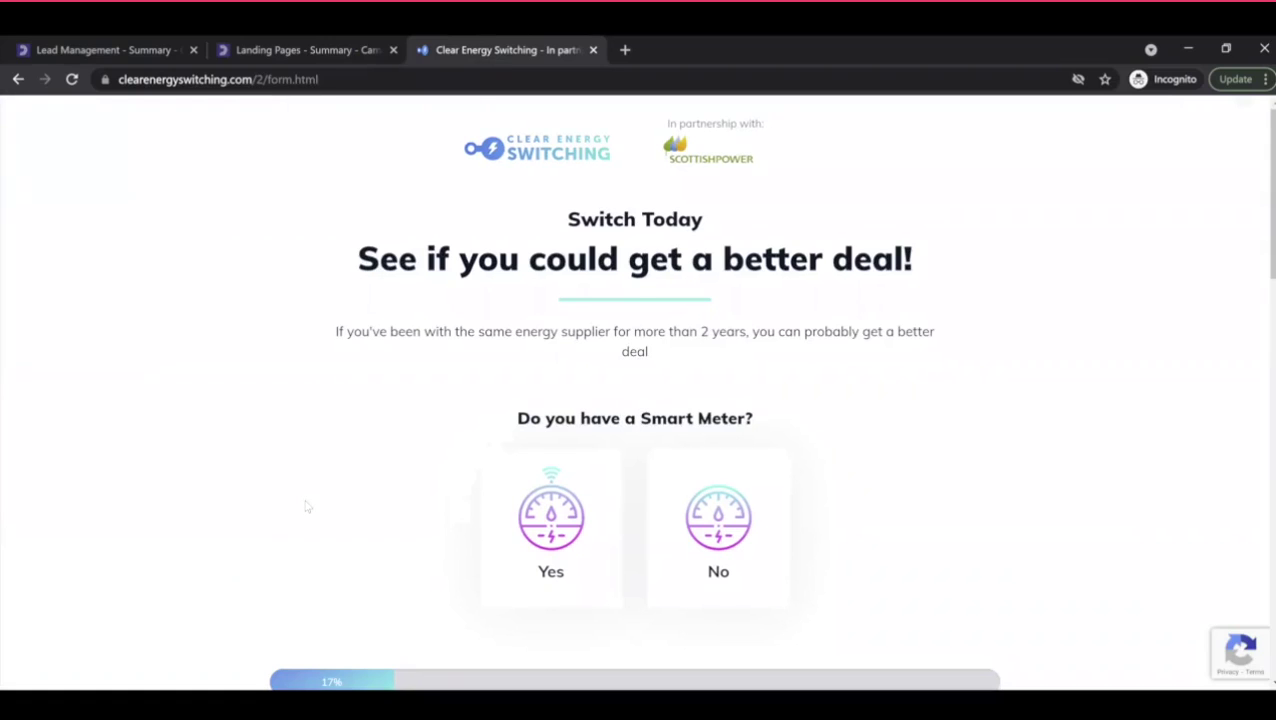
scroll(307, 507, "down", 1)
left_click(540, 503)
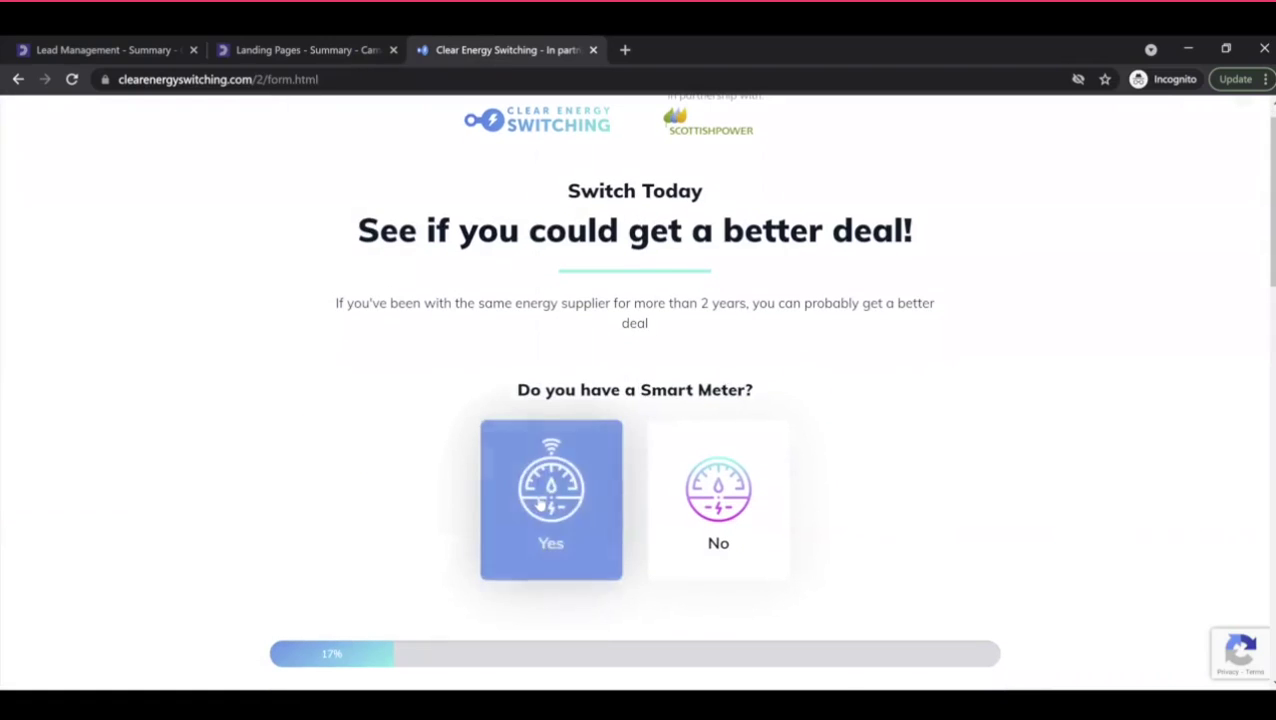
scroll(560, 410, "down", 2)
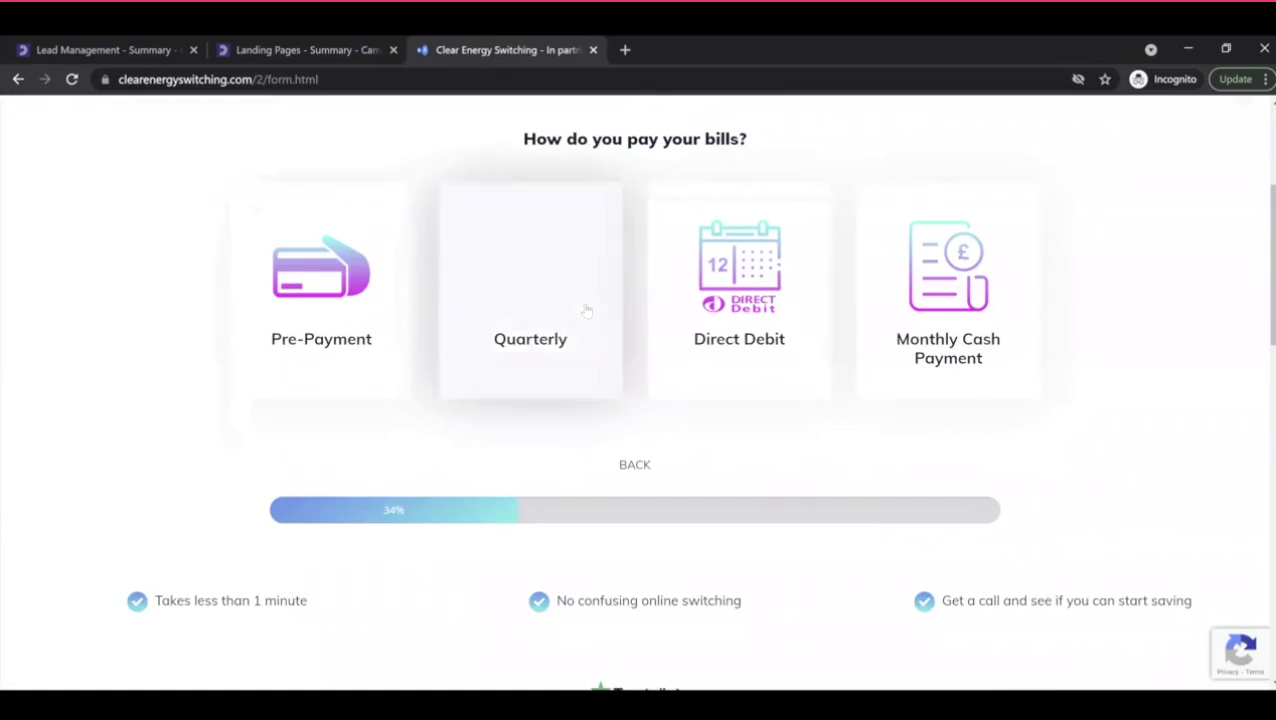
left_click(587, 312)
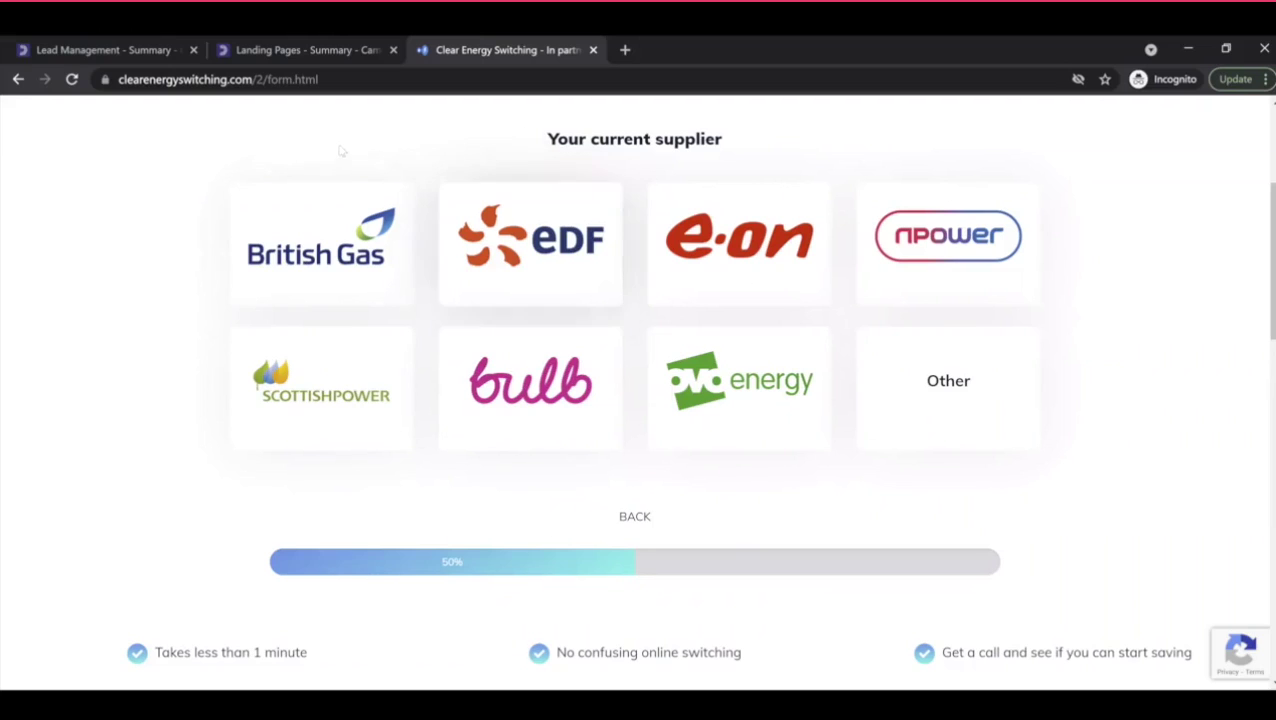
left_click(316, 259)
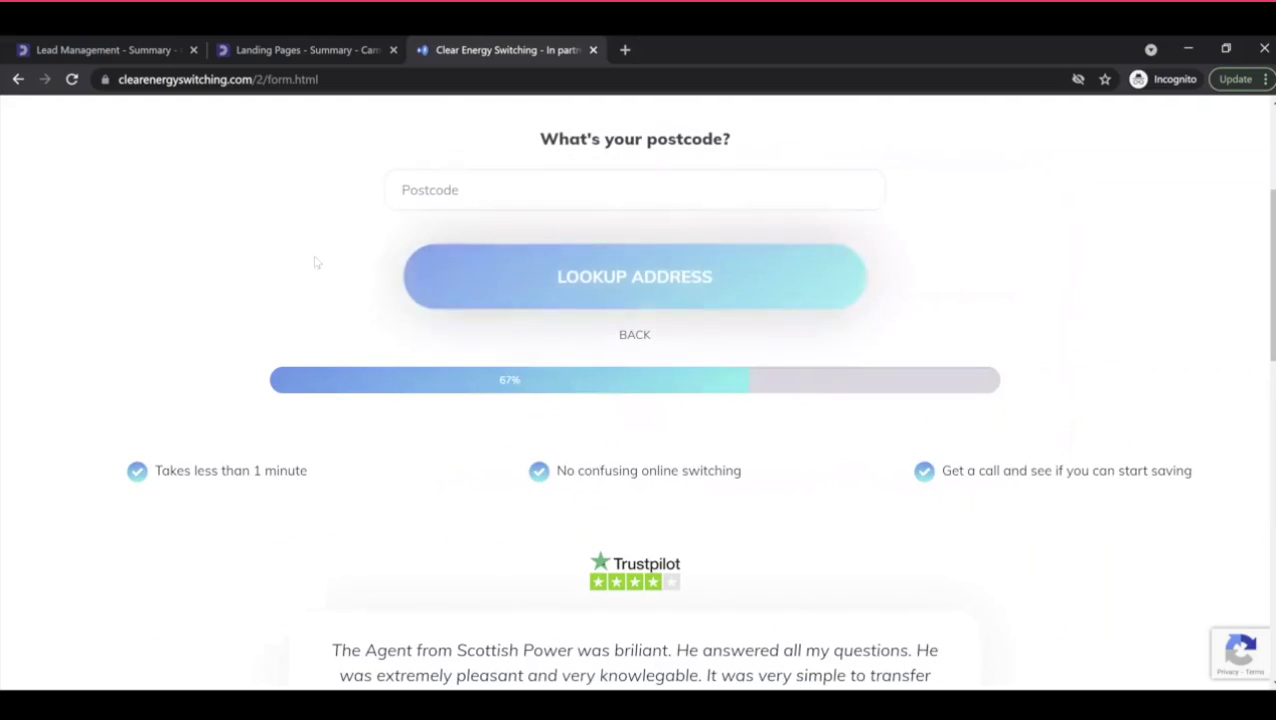
Enter a saved postcode, look it up and select the business property address.
left_click(439, 189)
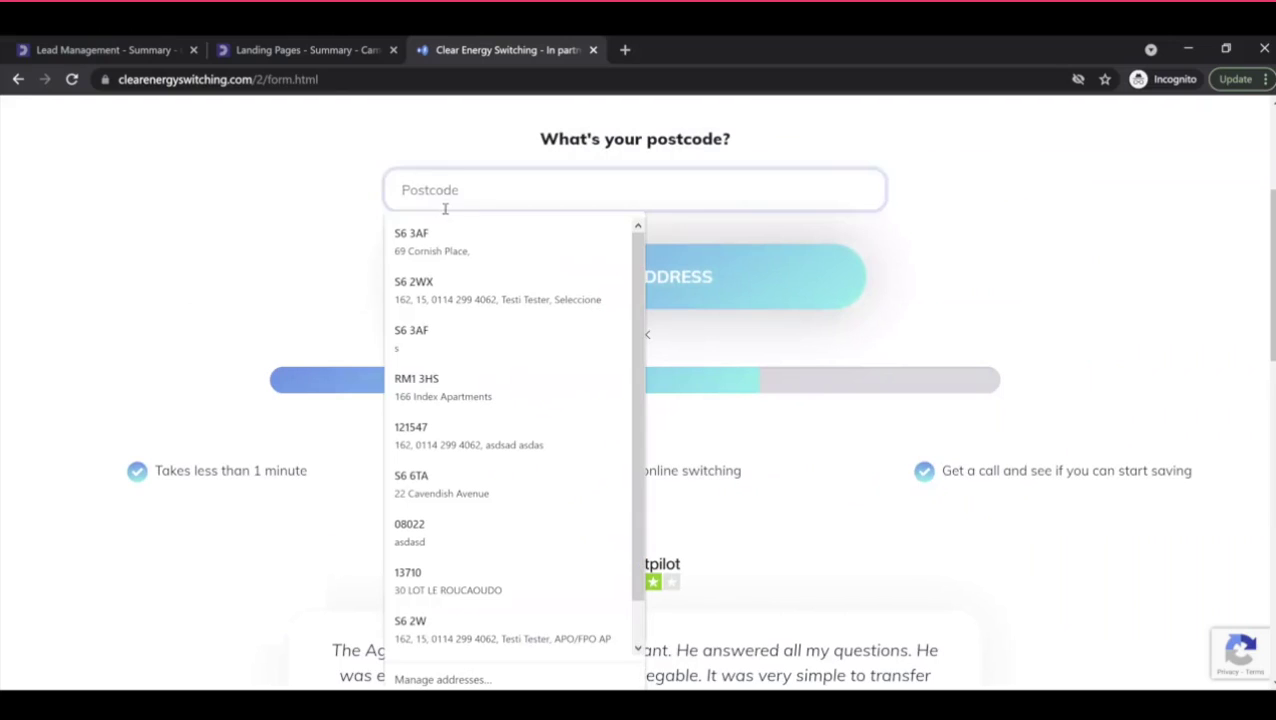
left_click(459, 257)
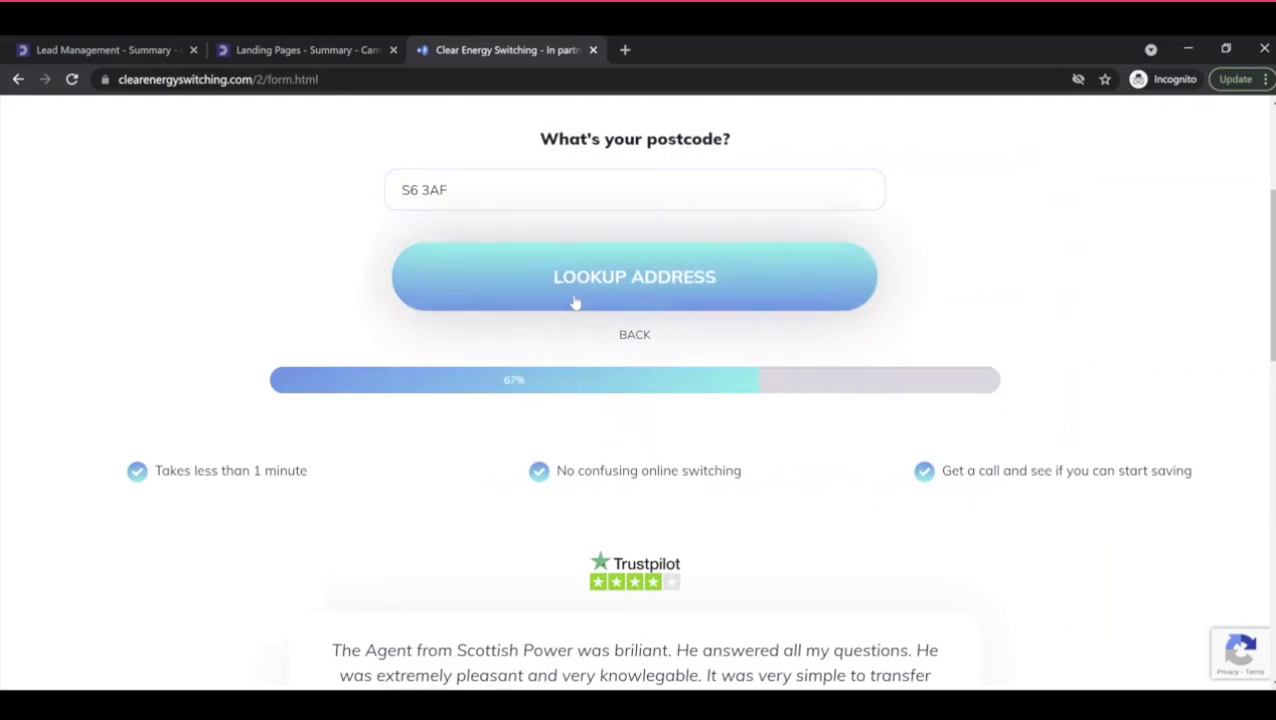
left_click(575, 300)
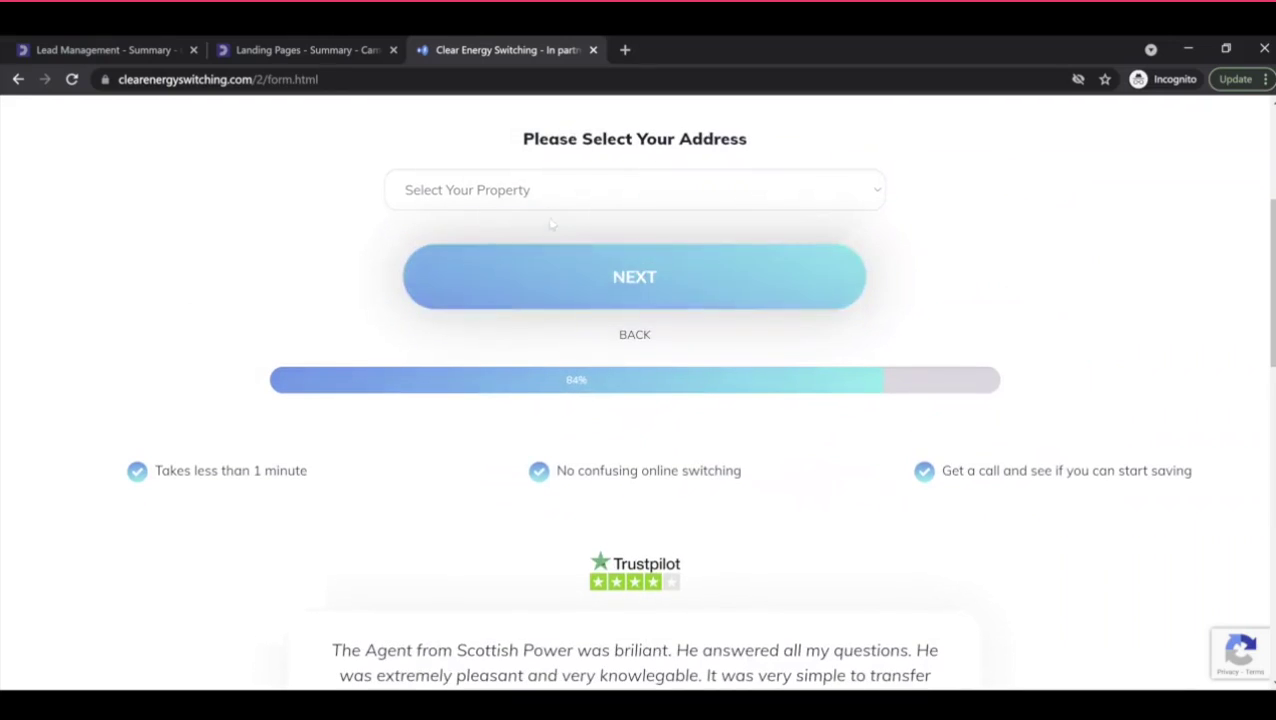
left_click(548, 199)
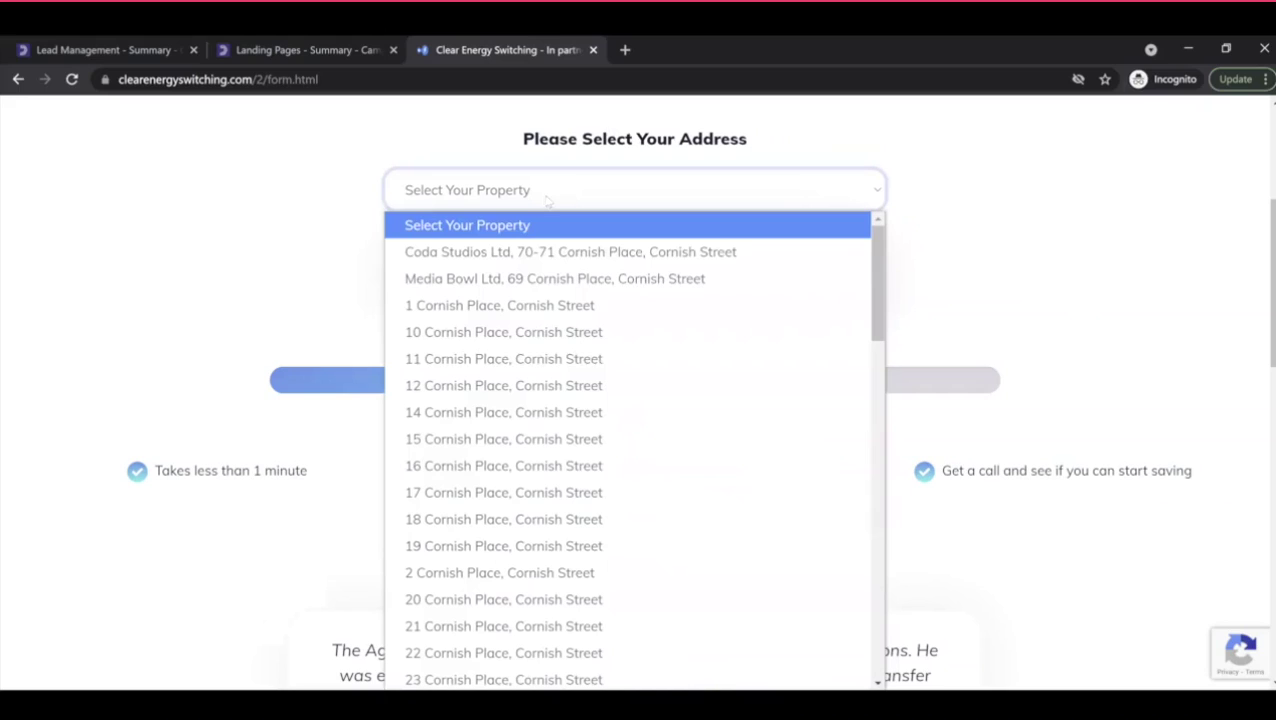
left_click(558, 278)
left_click(617, 280)
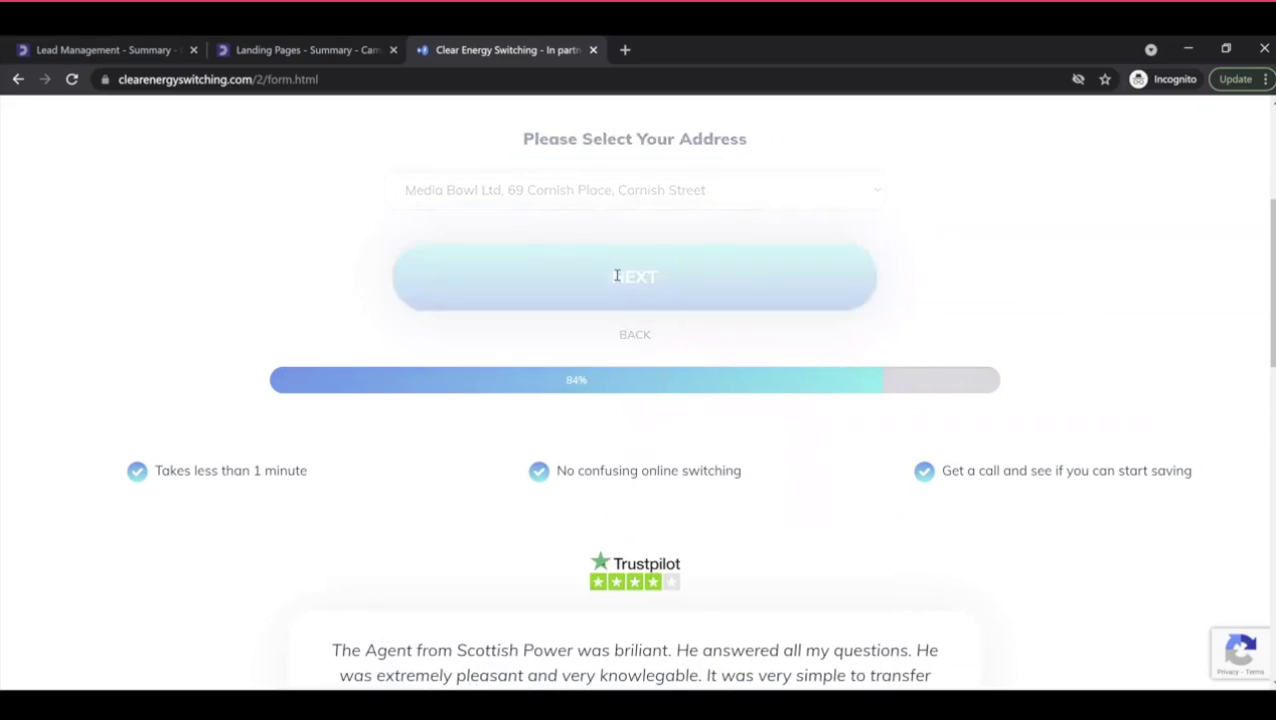
Autofill the name, phone and email contact fields from a saved entry and submit for a quote.
left_click(551, 225)
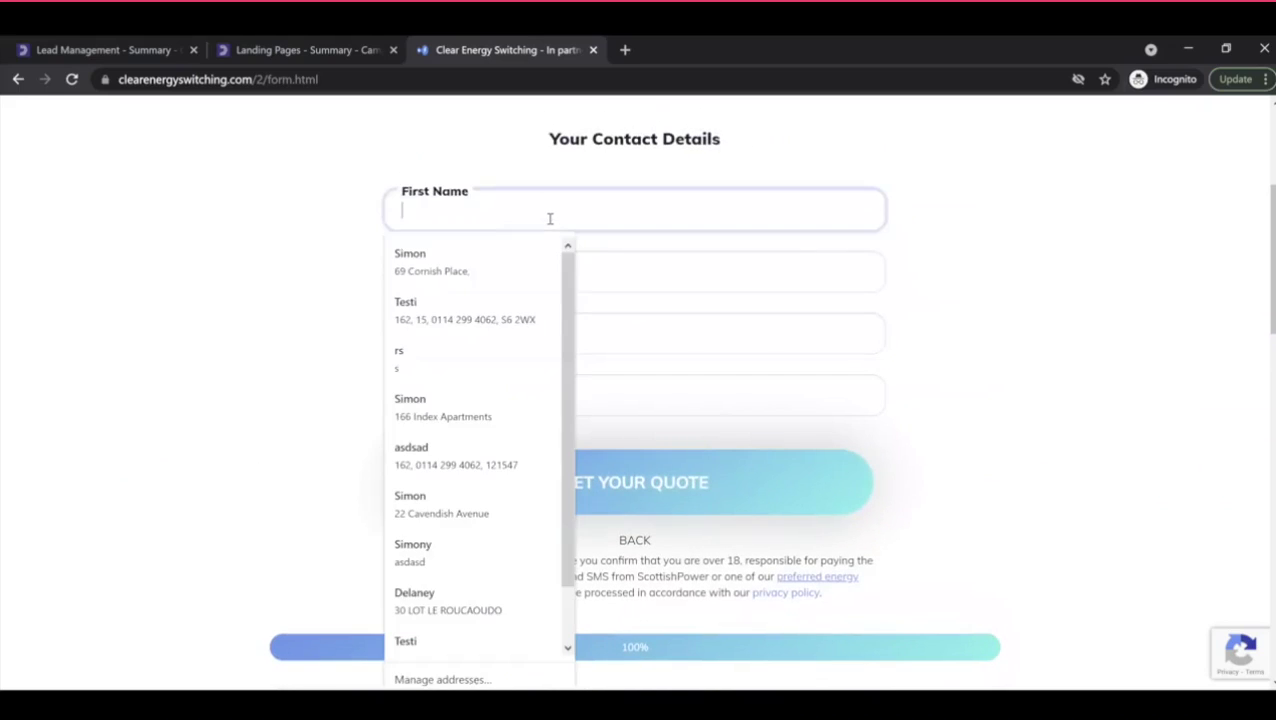
left_click(481, 247)
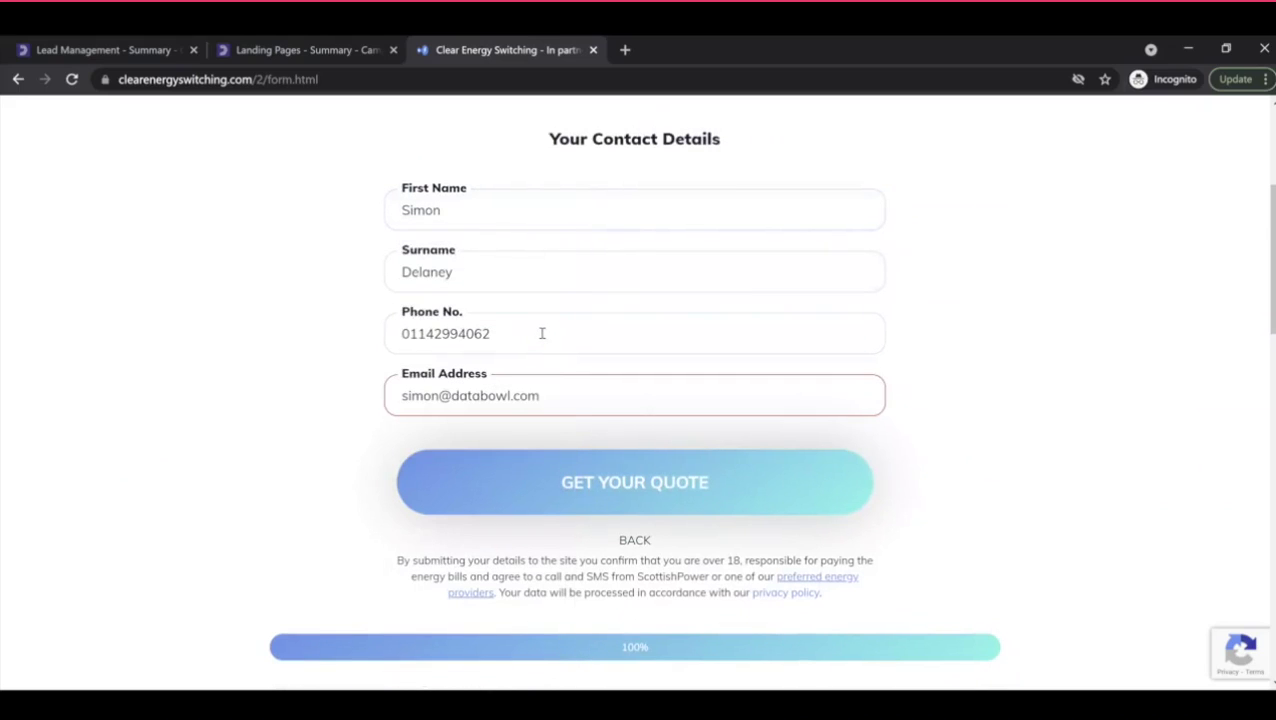
left_click(541, 336)
left_click(629, 392)
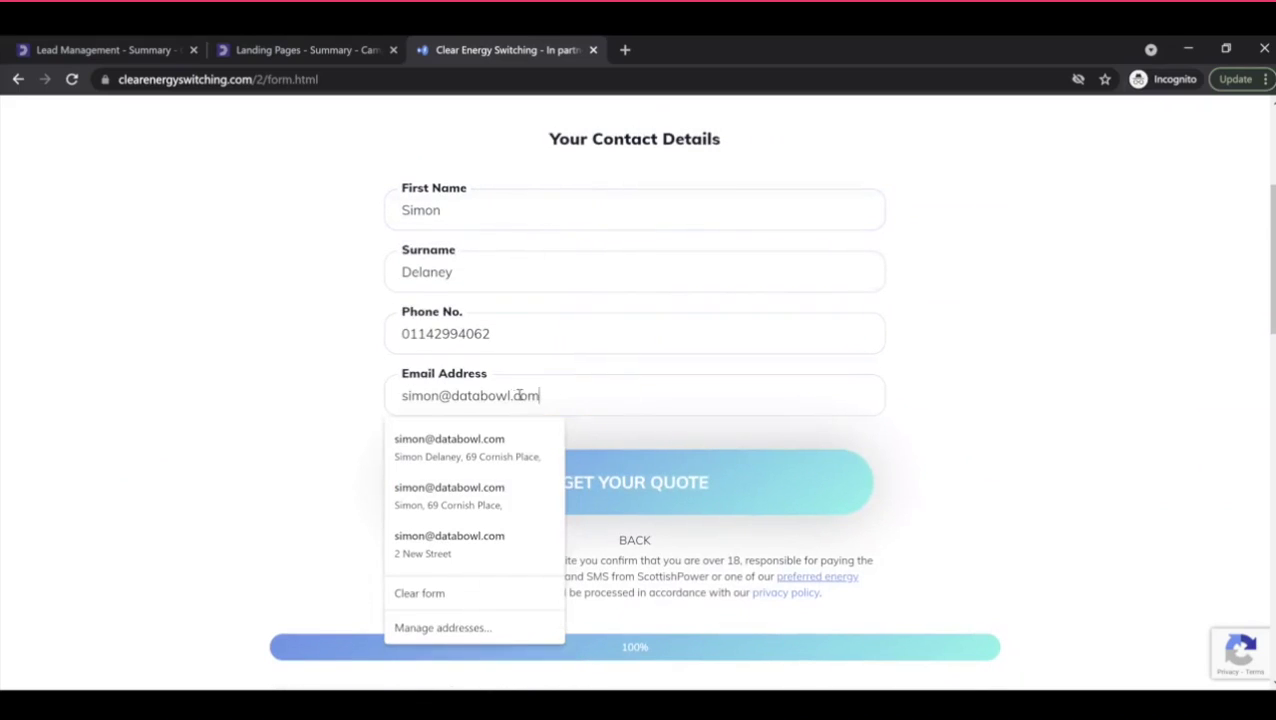
left_click(647, 485)
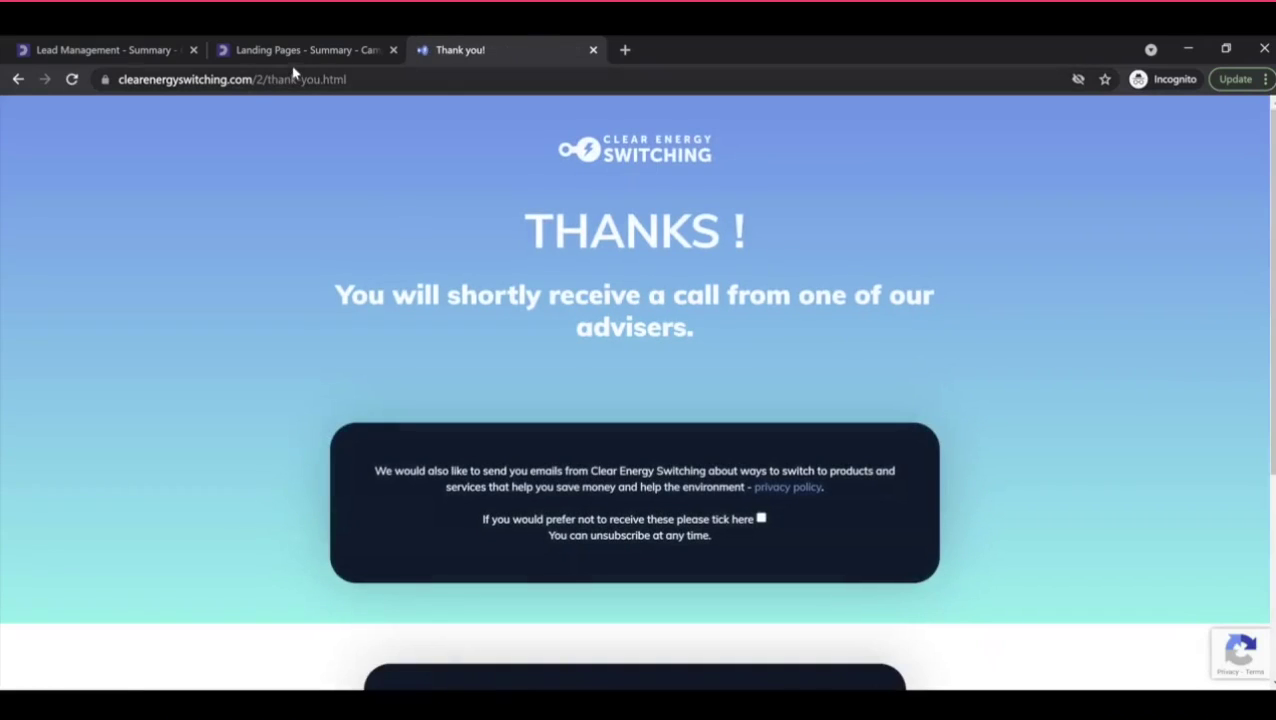
Review the campaign's Lead Management fields, rule groups and deduplication panels, showing MTD Leads at 2.
left_click(296, 52)
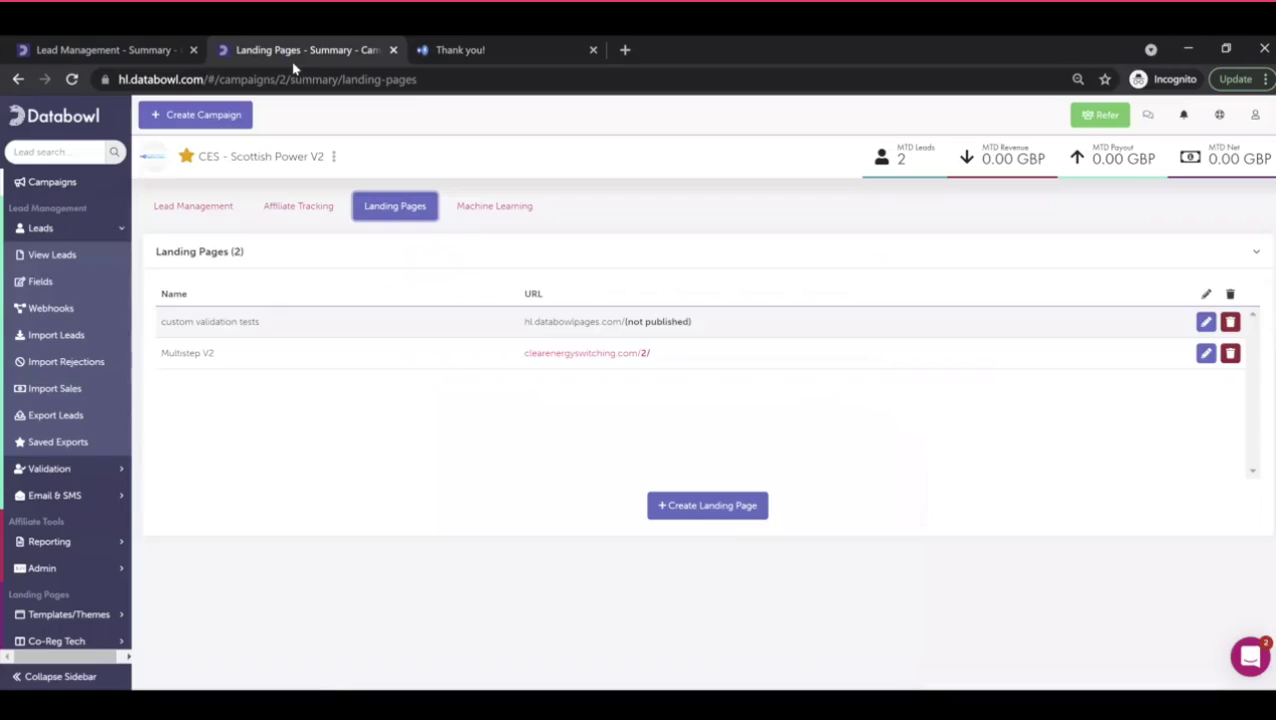
left_click(203, 211)
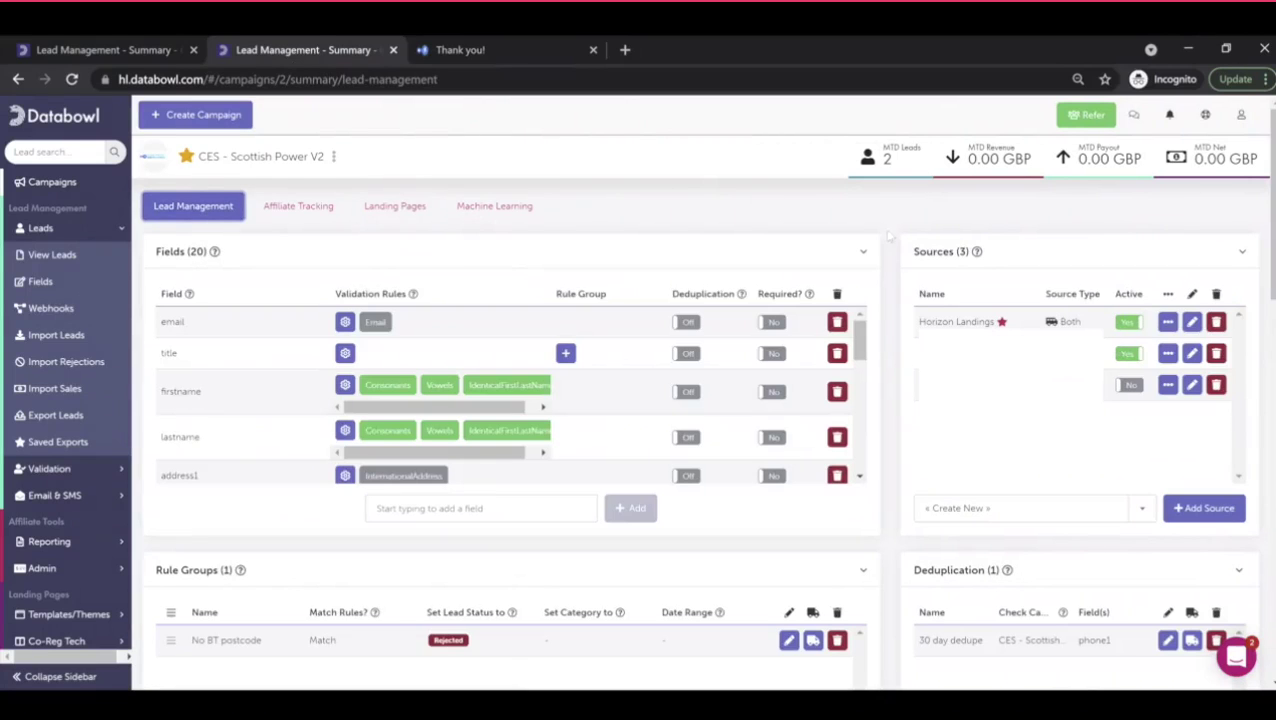
scroll(596, 393, "down", 5)
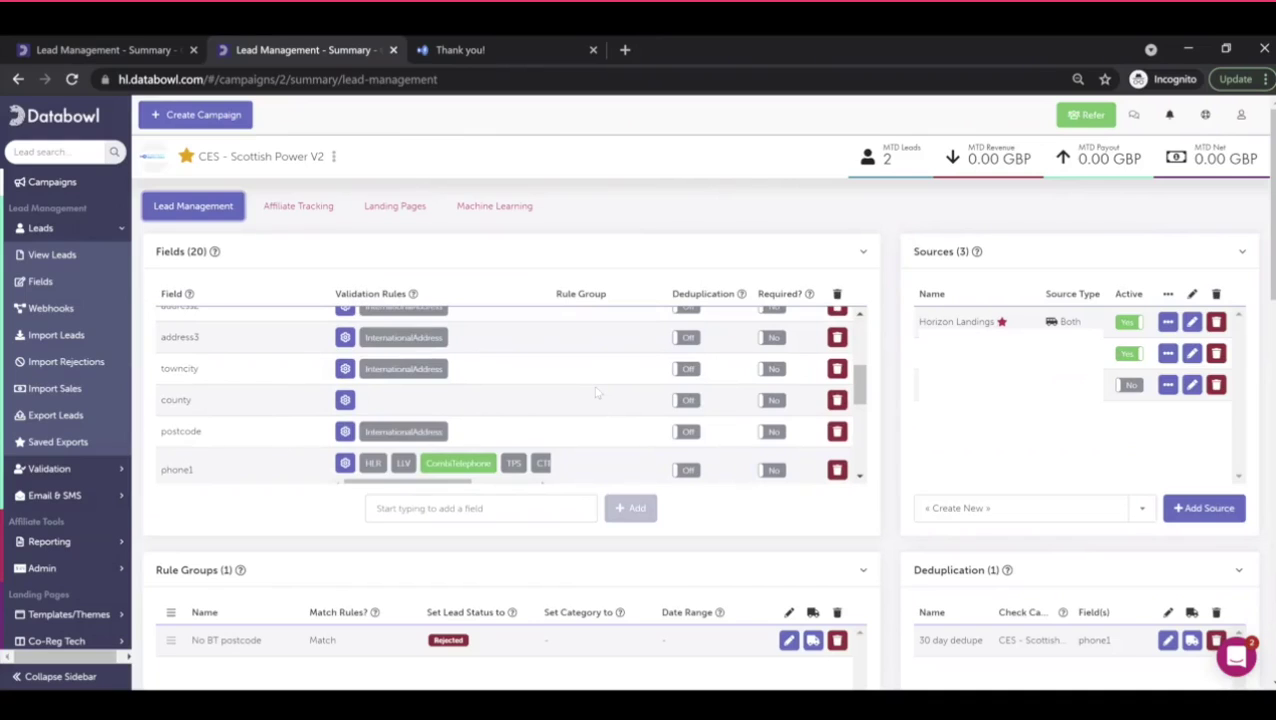
scroll(597, 393, "up", 5)
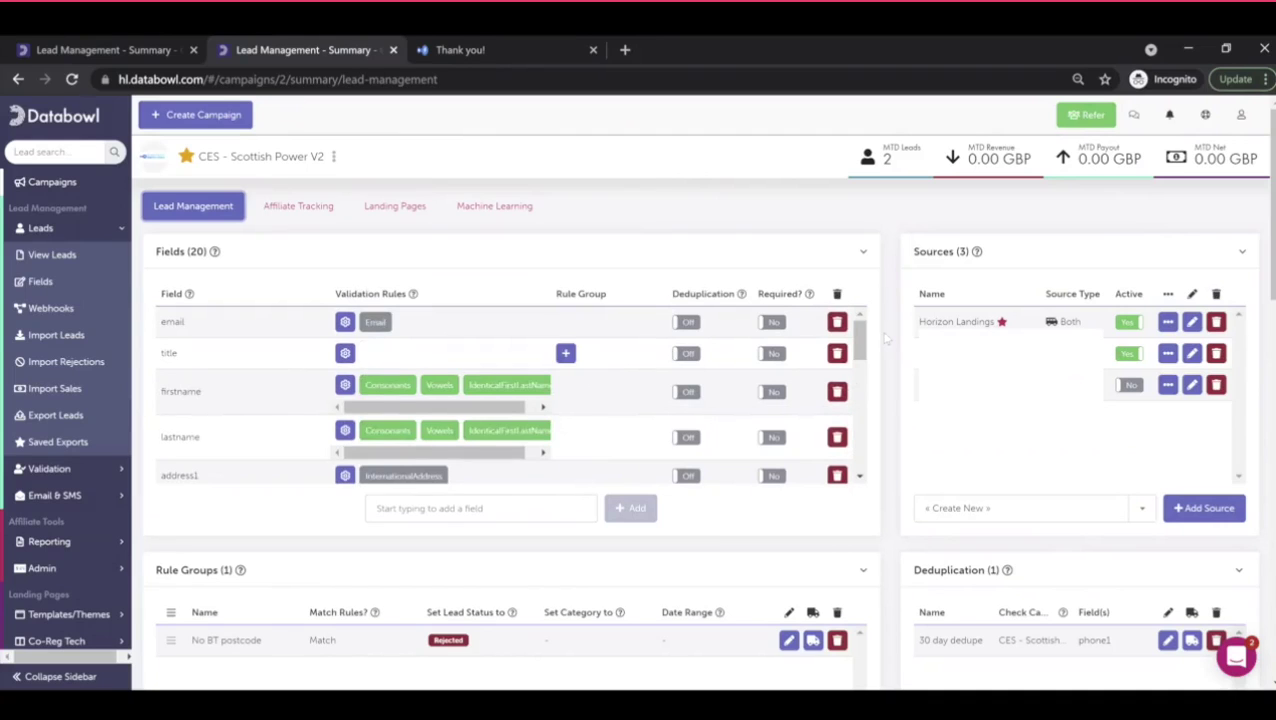
scroll(885, 340, "down", 1)
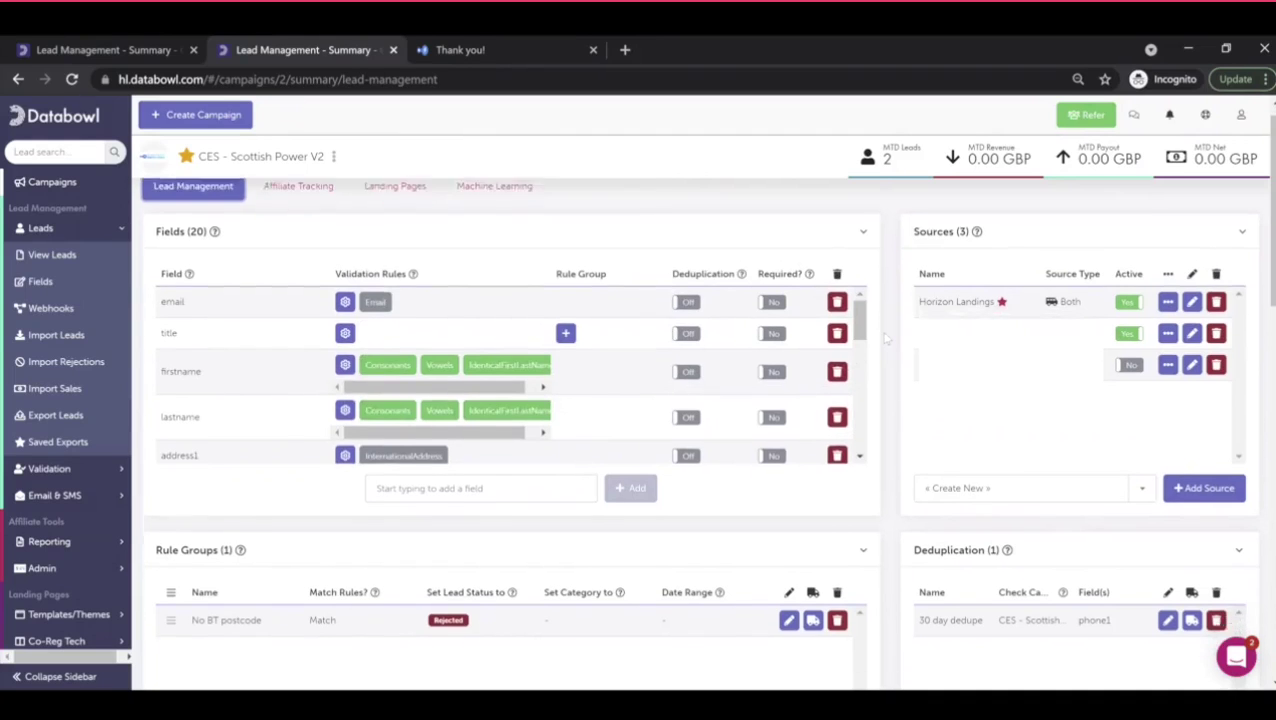
scroll(885, 340, "down", 1)
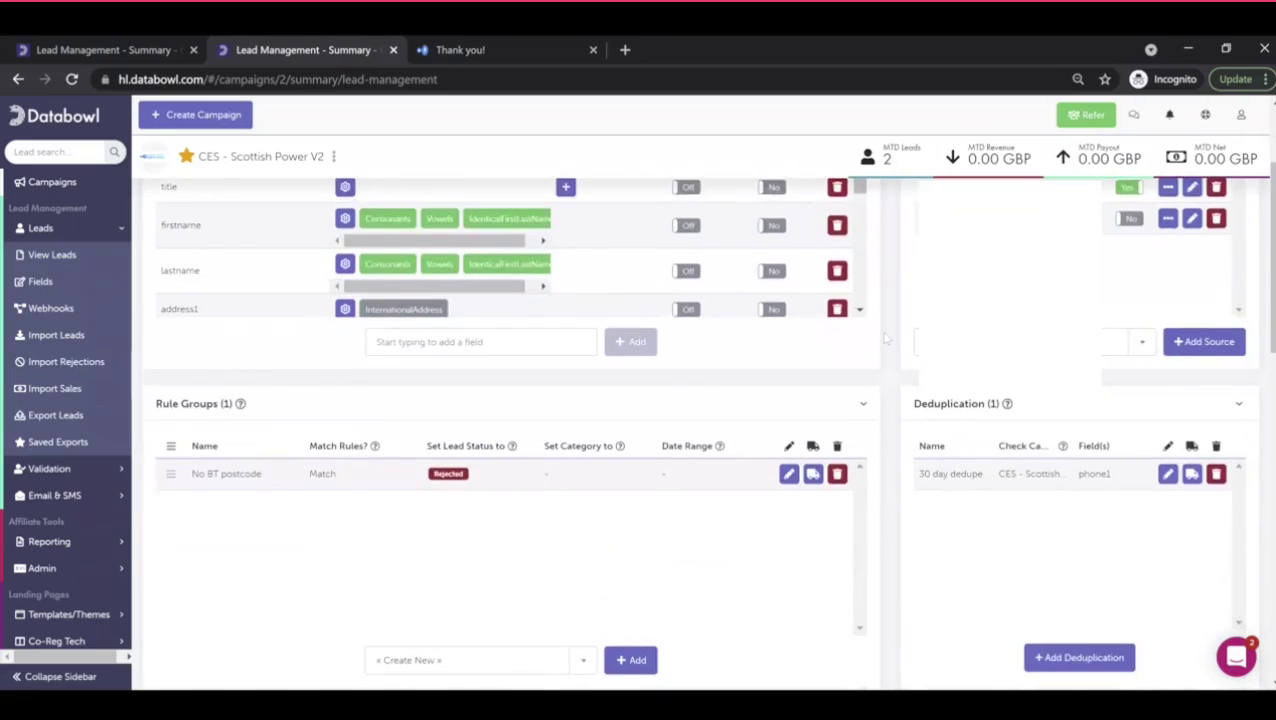
scroll(885, 340, "down", 3)
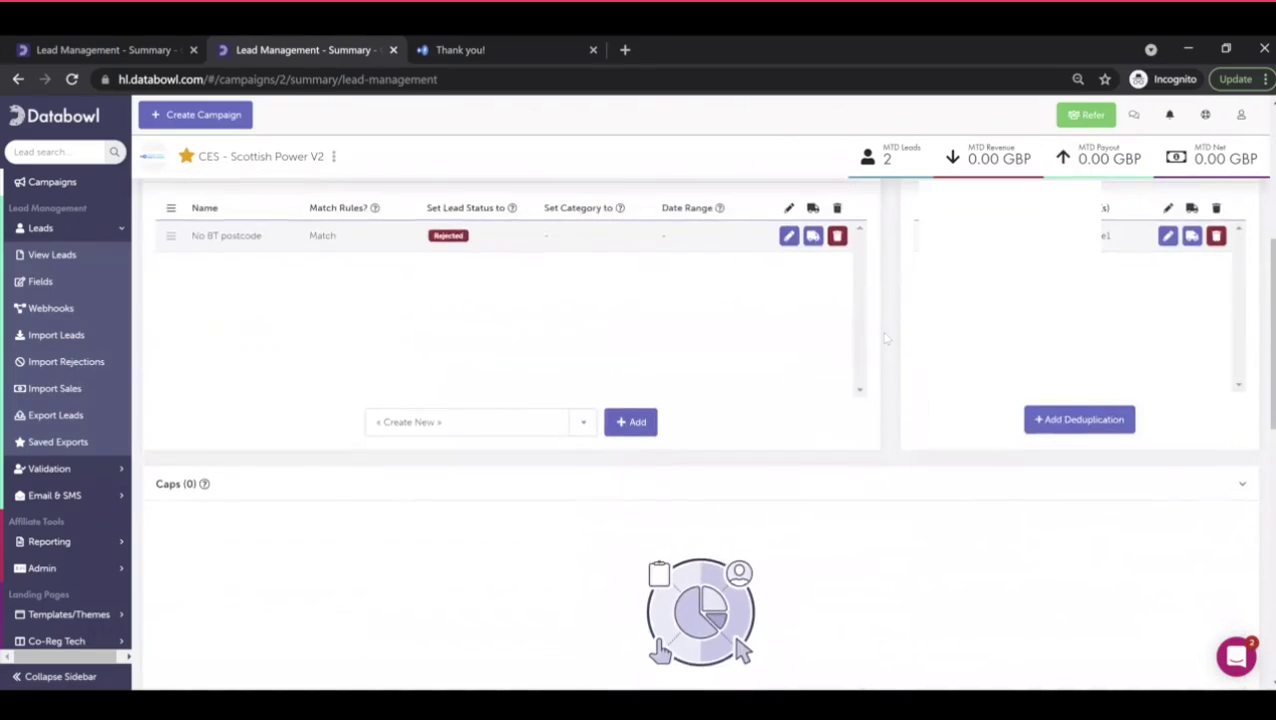
scroll(885, 340, "down", 5)
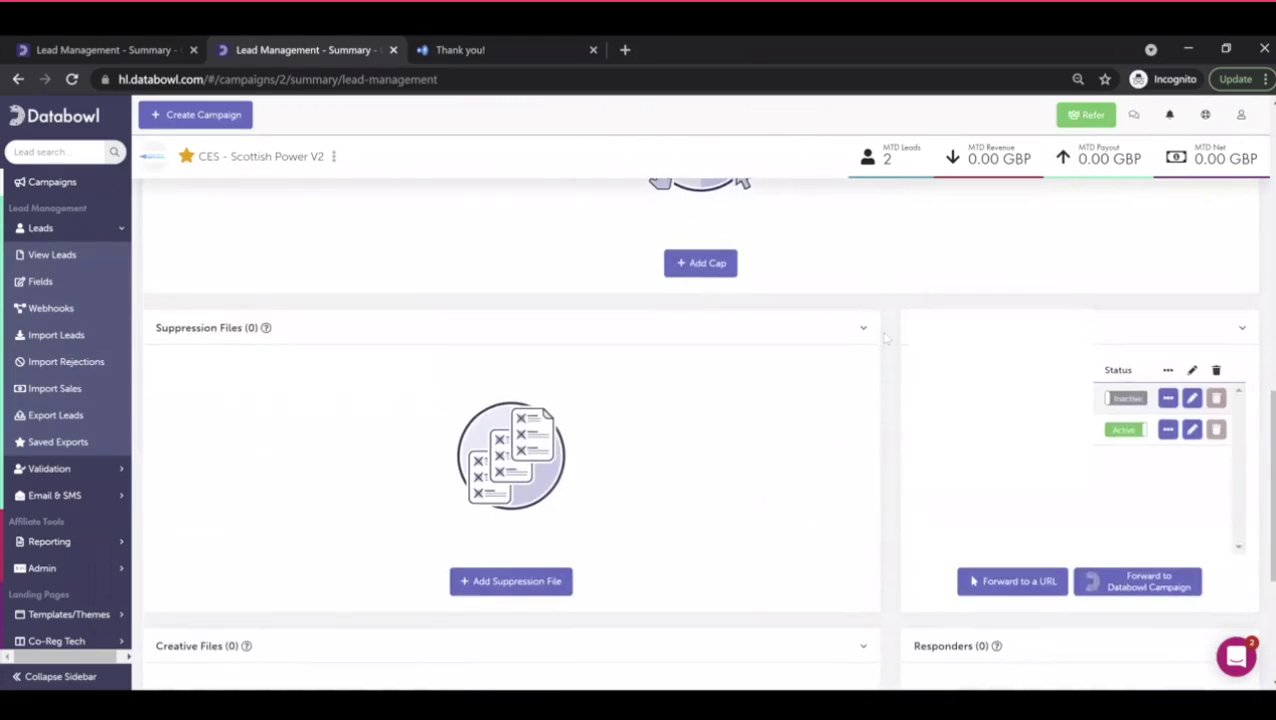
scroll(885, 340, "down", 2)
scroll(885, 340, "up", 6)
scroll(885, 340, "up", 4)
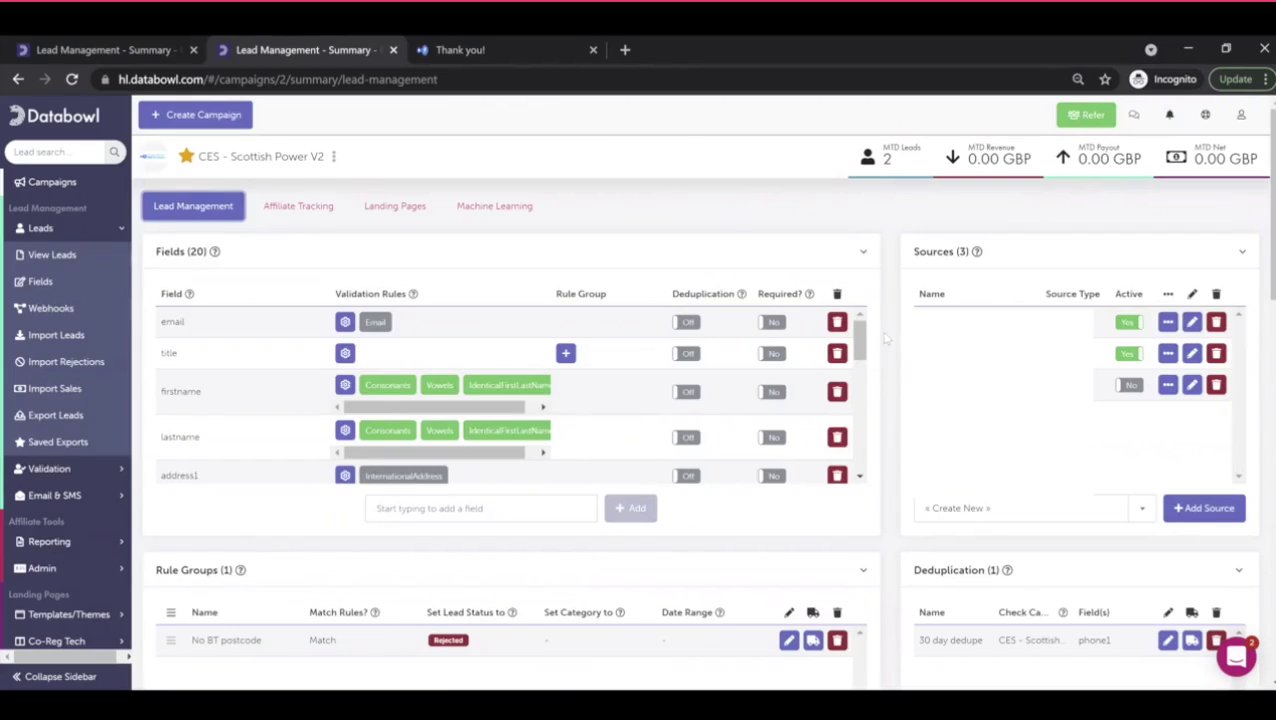
Open the newest lead's record and review its smart meter, billing, supplier, lead score 93 and affiliate events.
left_click(66, 258)
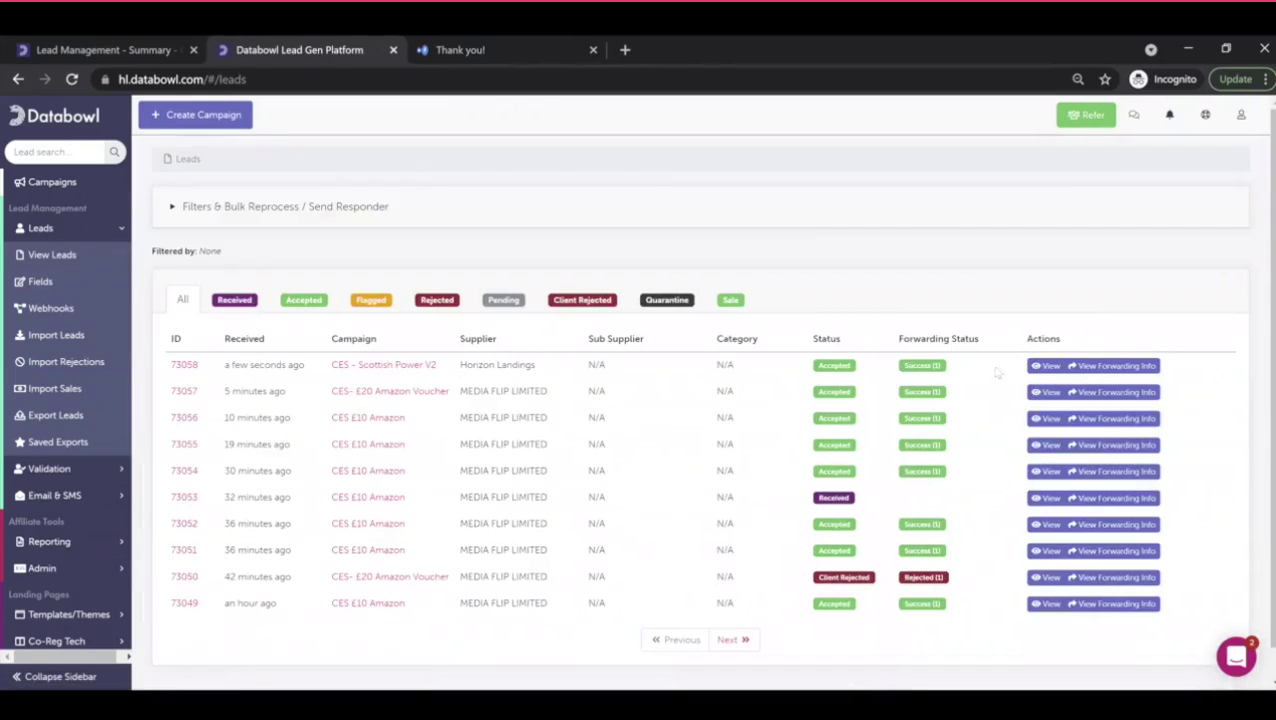
left_click(1046, 366)
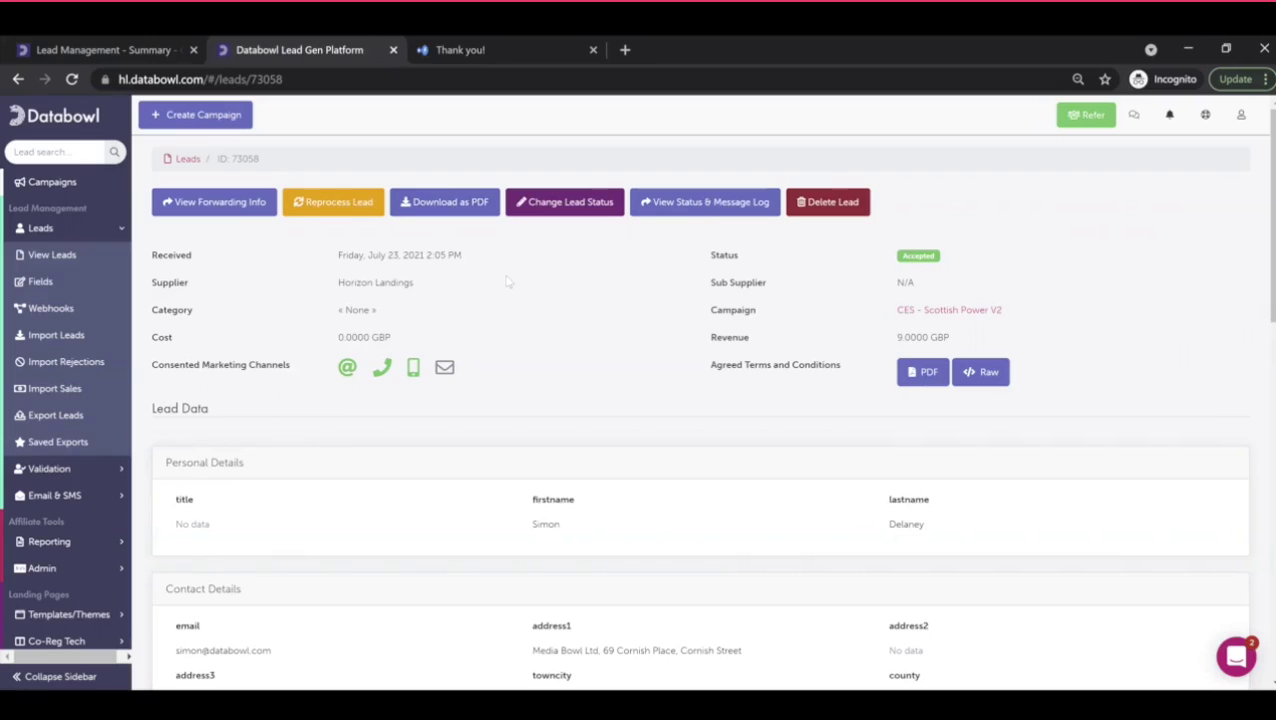
scroll(507, 282, "down", 5)
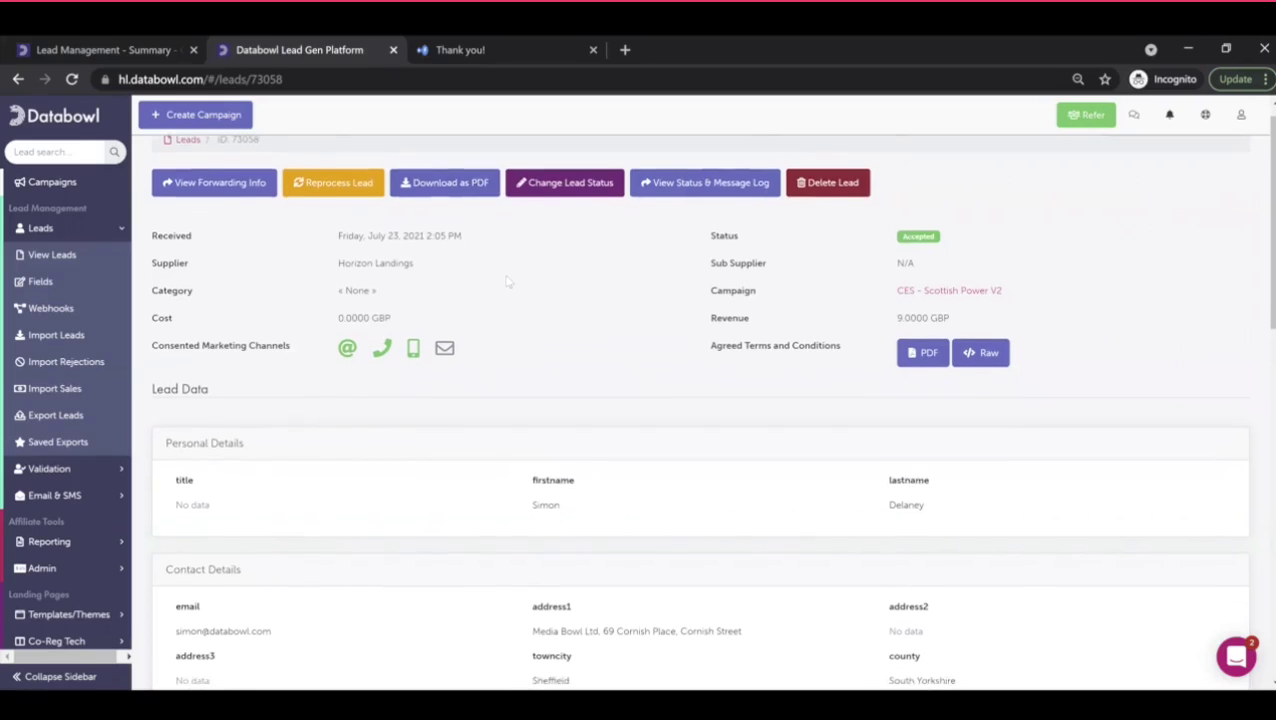
scroll(507, 283, "down", 7)
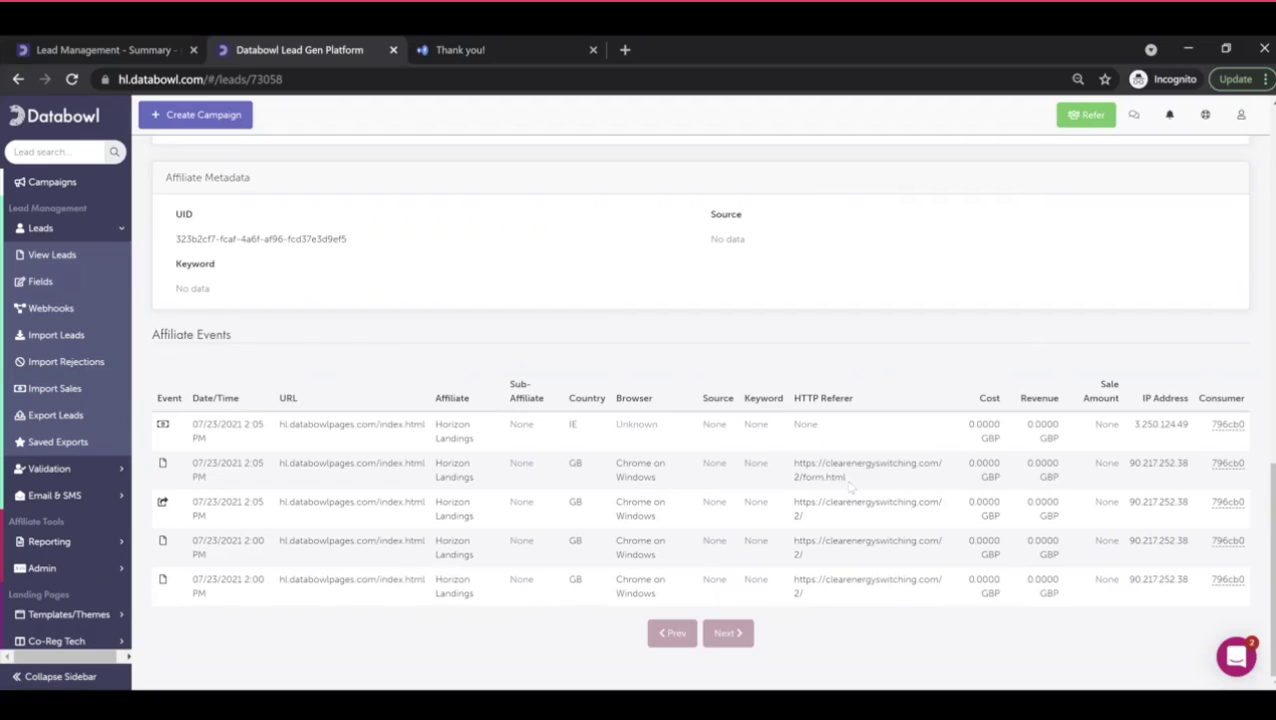
scroll(850, 486, "up", 15)
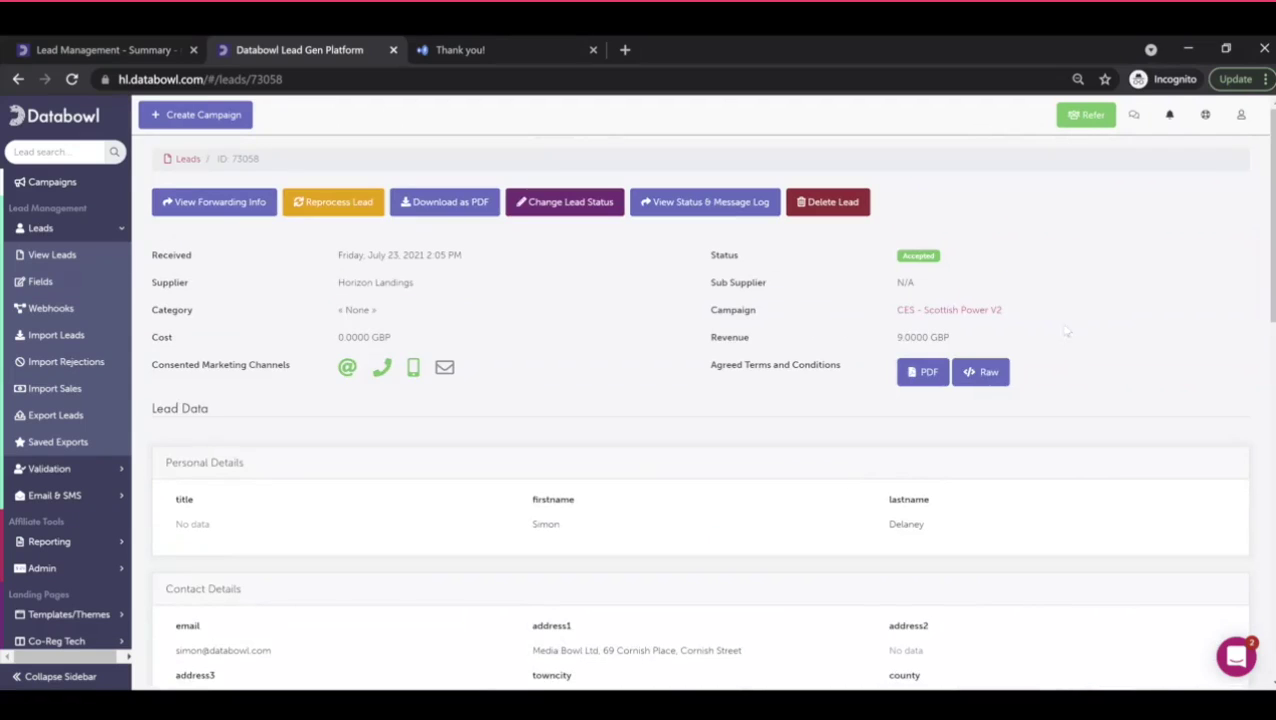
Go back to the CES - Scottish Power V2 summary, now showing 3 MTD leads and 9.00 GBP revenue.
left_click(949, 310)
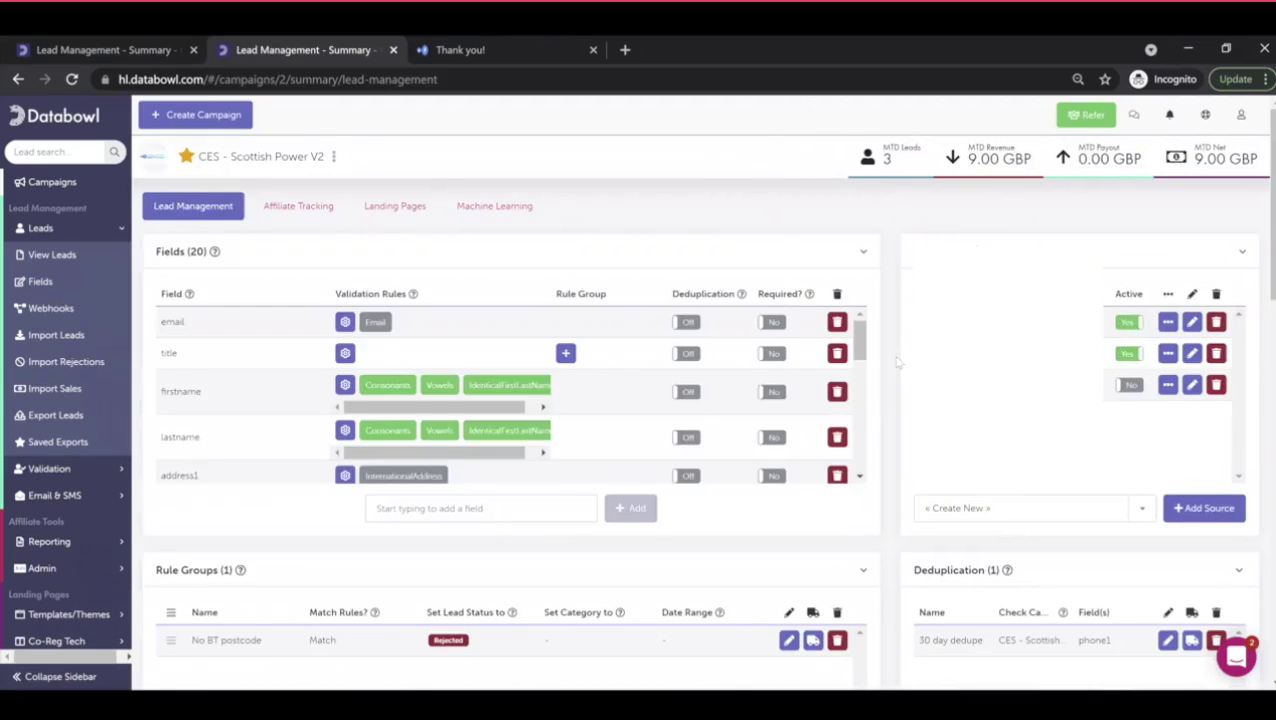
scroll(898, 364, "down", 1)
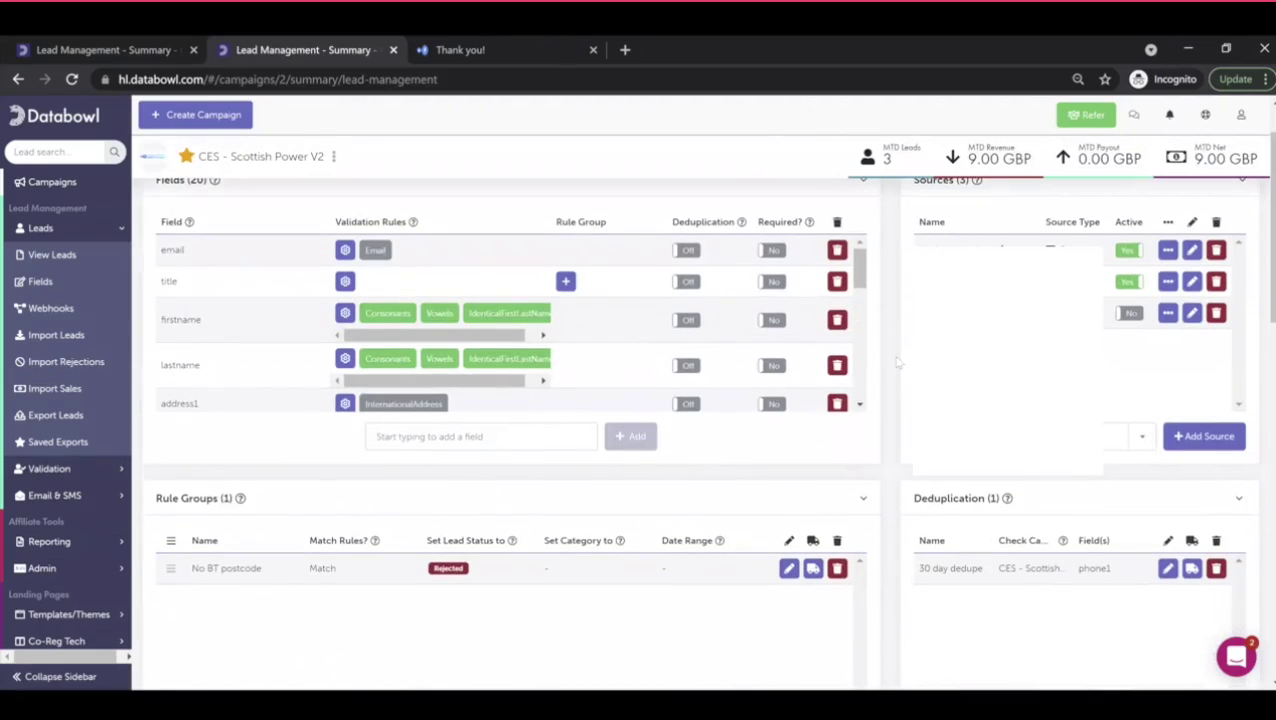